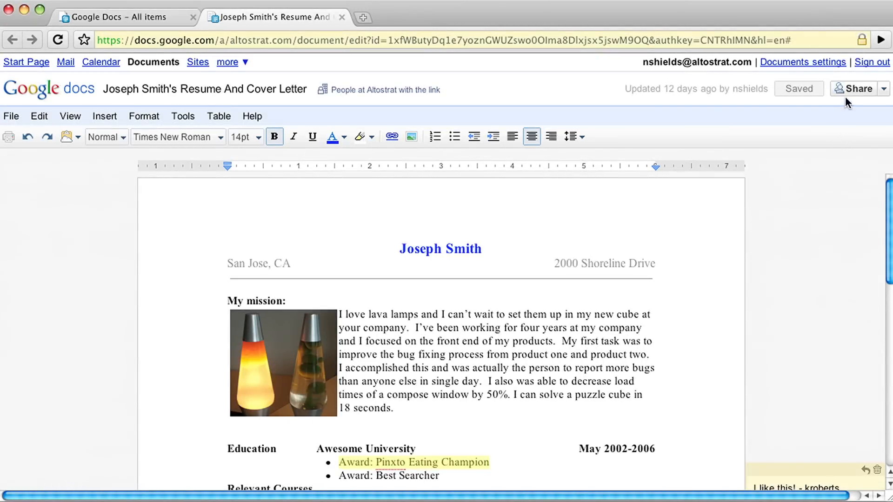
Bring up the resume's Sharing settings and the list of visibility options.
{"action": "left_click", "coordinate": [854, 88]}
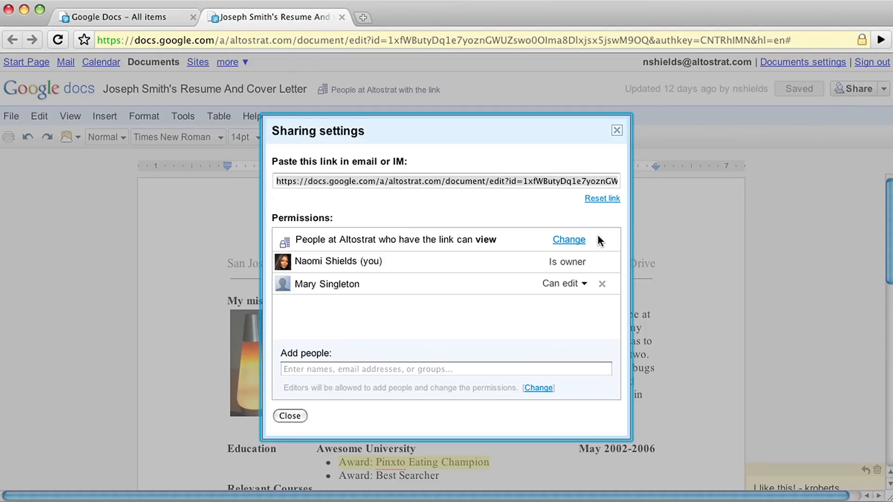
{"action": "left_click", "coordinate": [568, 239]}
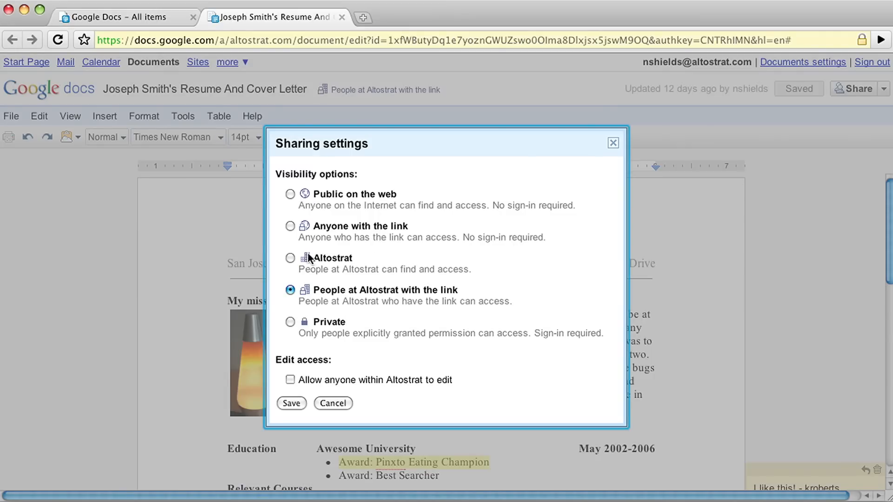
Try Altostrat-wide visibility, then set the resume to Private and save.
{"action": "left_click", "coordinate": [290, 258]}
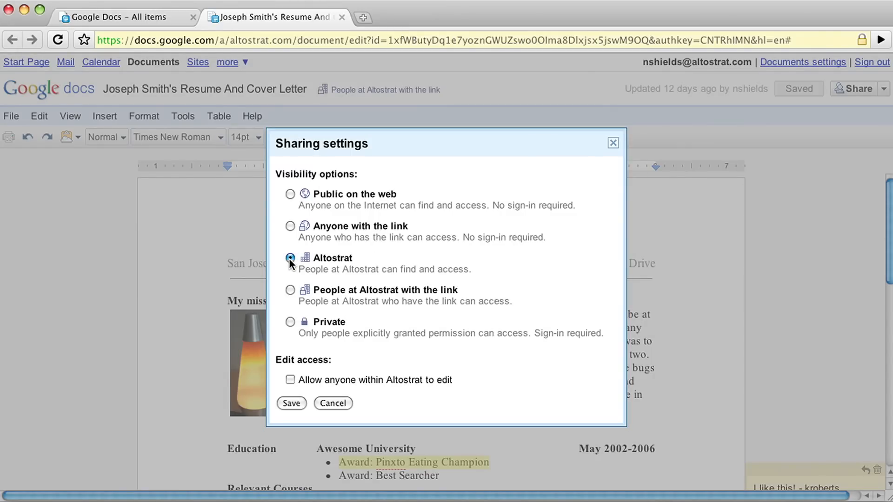
{"action": "type", "text": "resu"}
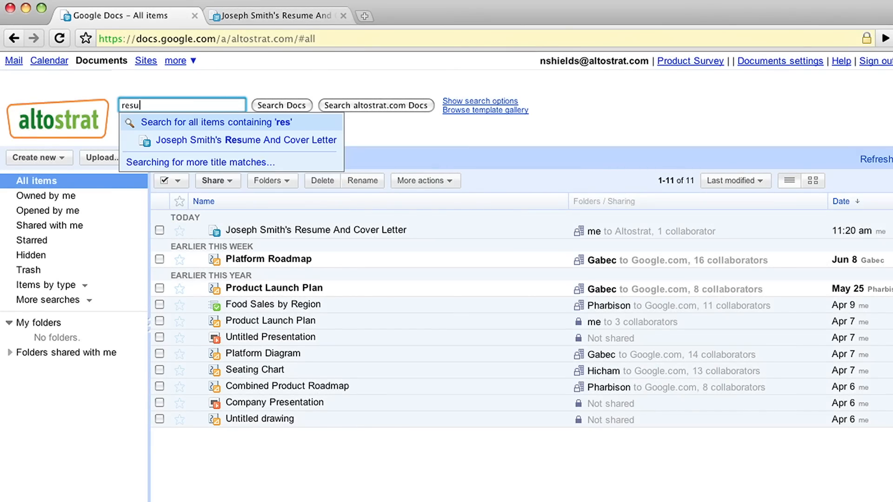
{"action": "type", "text": "me"}
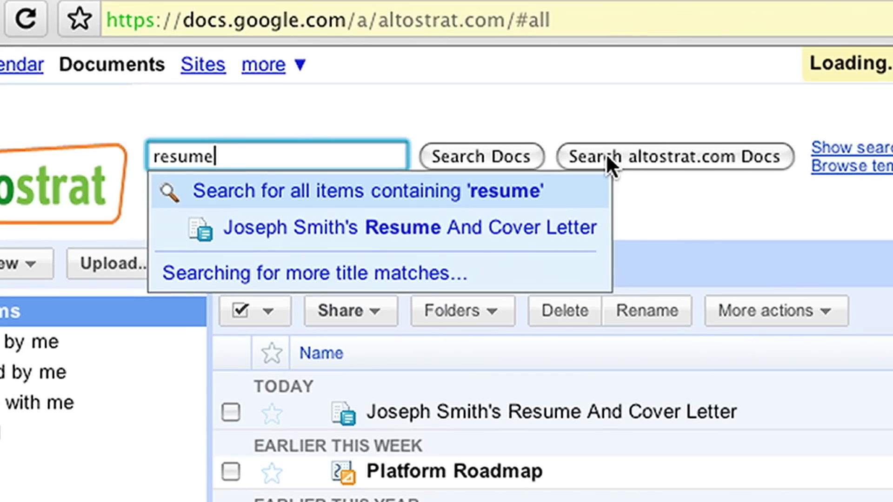
{"action": "left_click", "coordinate": [340, 105]}
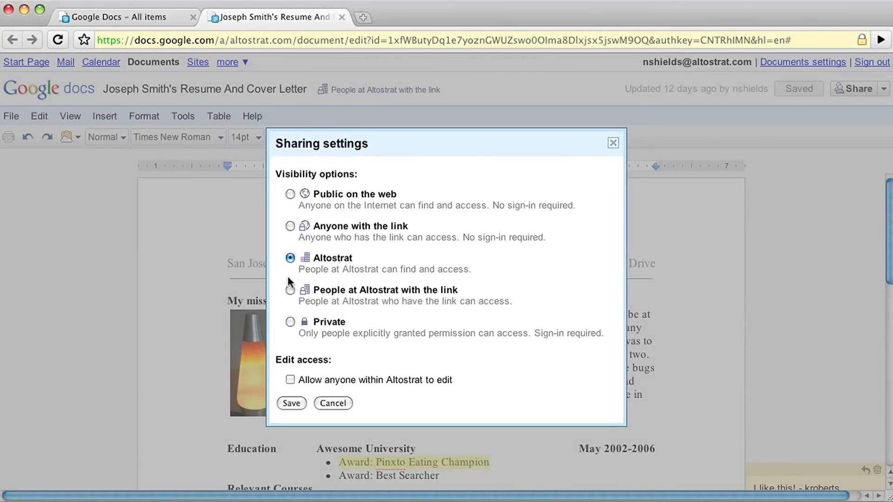
{"action": "left_click", "coordinate": [290, 323]}
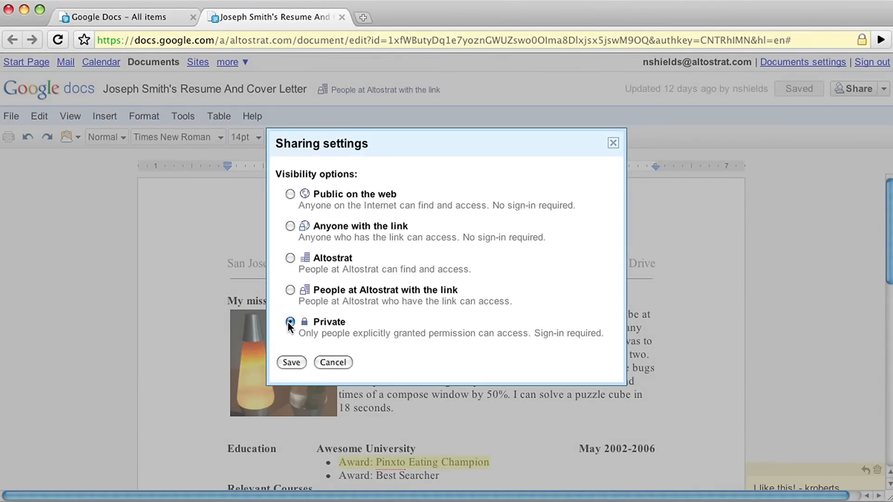
{"action": "left_click", "coordinate": [291, 362]}
{"action": "type", "text": "bob"}
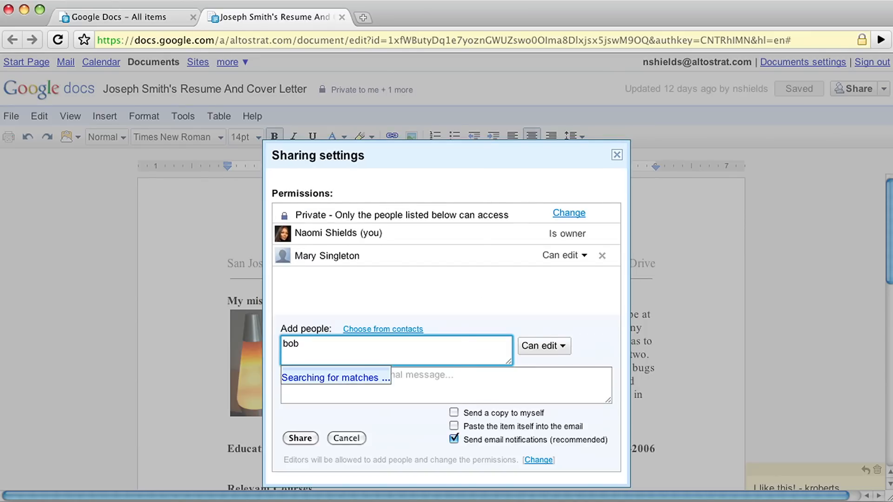
{"action": "key", "text": "Return"}
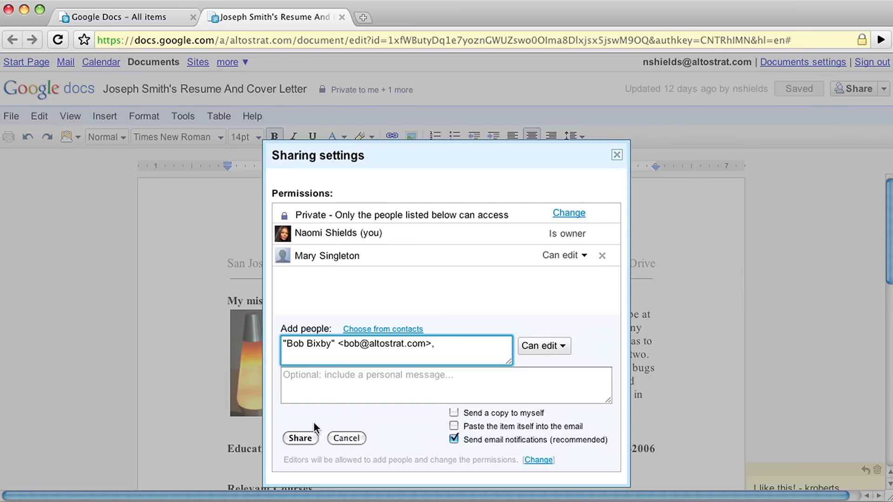
{"action": "left_click", "coordinate": [300, 437]}
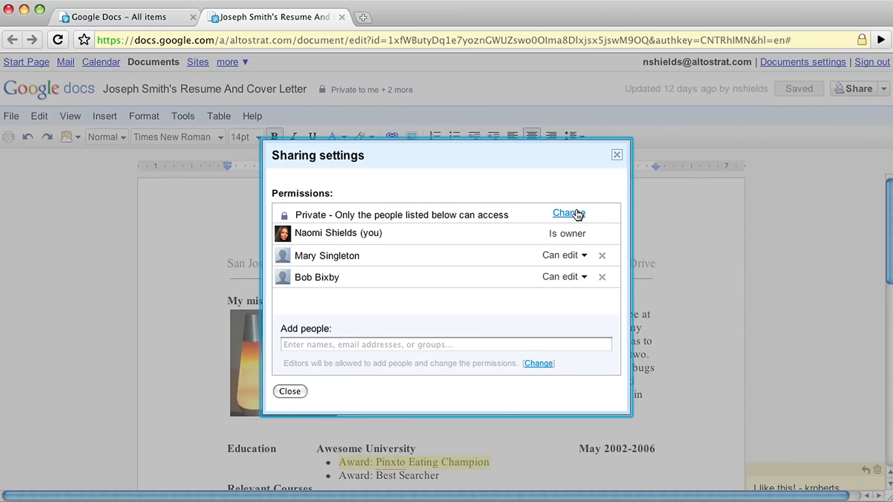
{"action": "left_click", "coordinate": [569, 213]}
{"action": "left_click", "coordinate": [290, 246]}
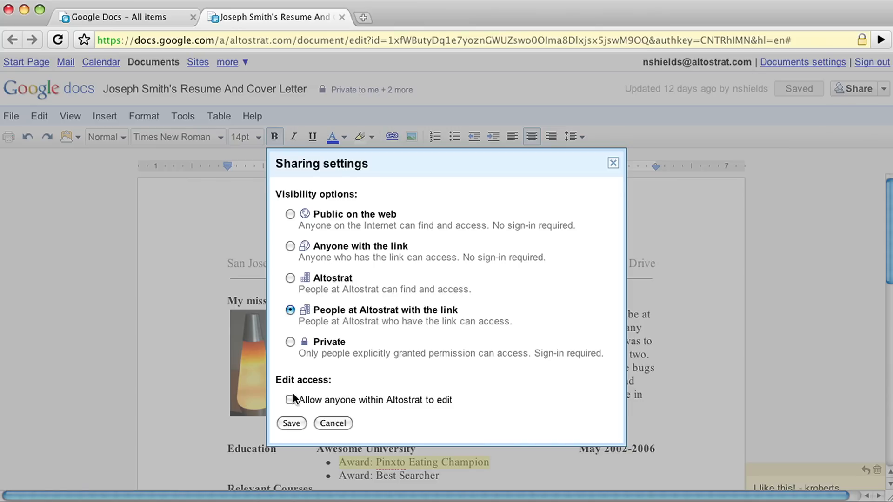
Save the 'People at Altostrat with the link' visibility with edit access.
{"action": "left_click", "coordinate": [290, 423]}
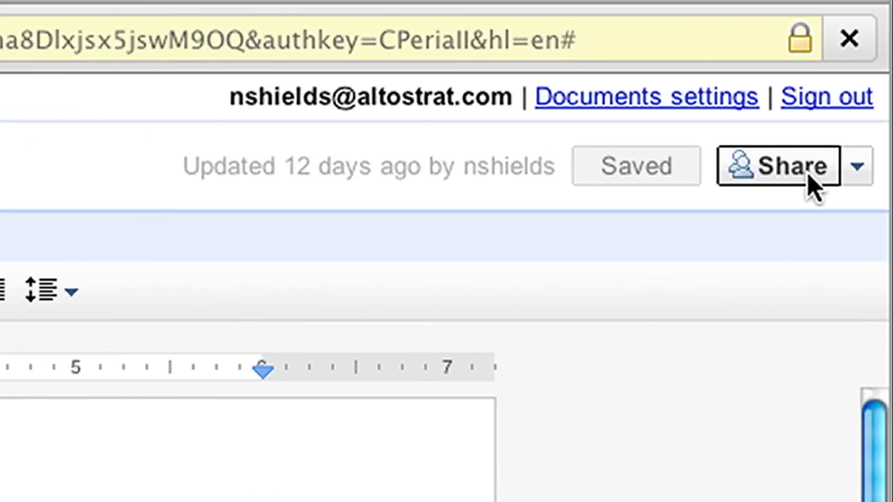
{"action": "left_click", "coordinate": [815, 185]}
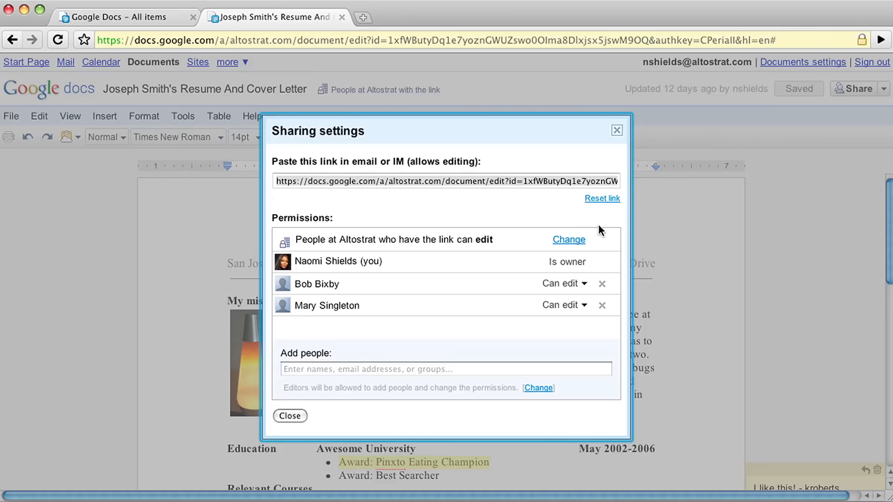
{"action": "left_click", "coordinate": [578, 240]}
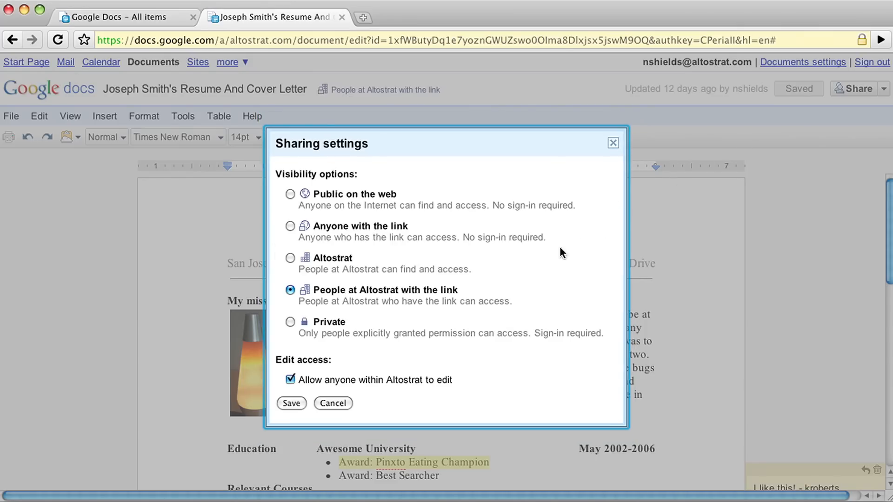
{"action": "left_click", "coordinate": [292, 403]}
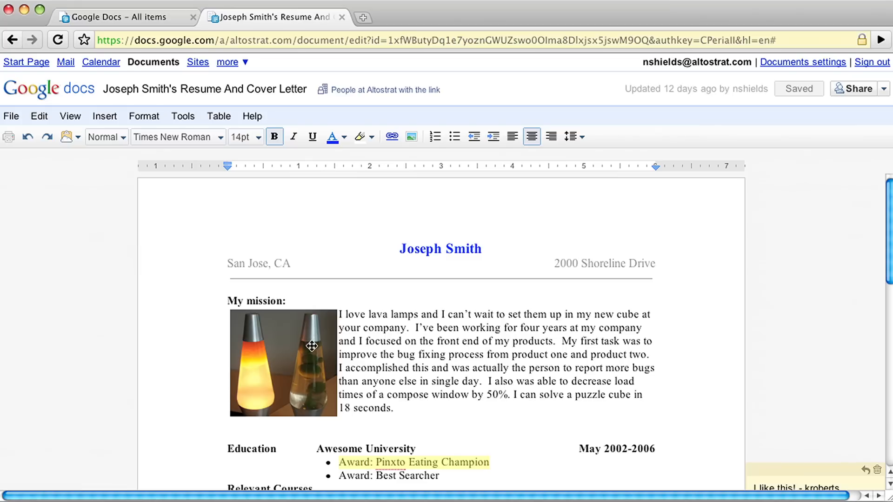